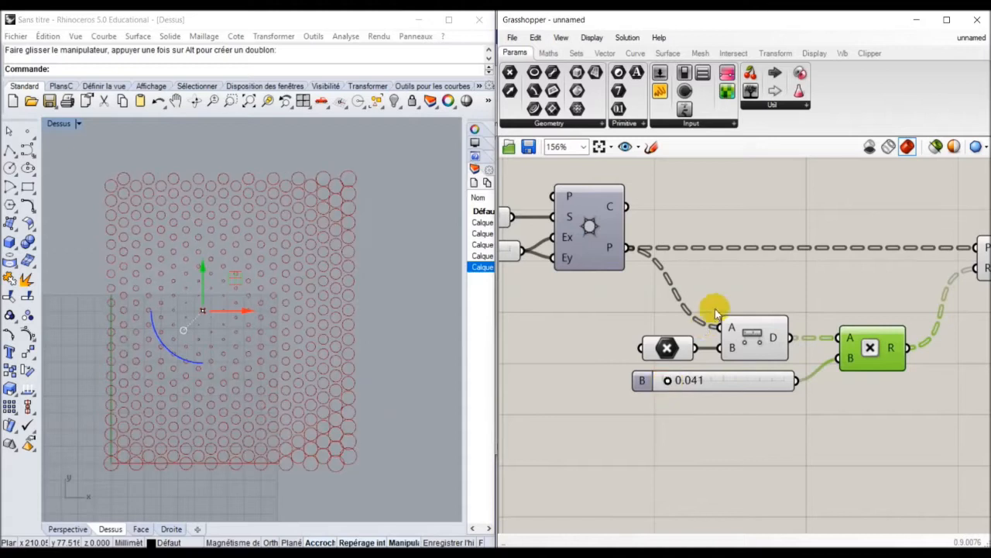
# Raise the radius multiplier to 0.041 and drag the attractor point left, then up.
pyautogui.click(705, 312)
pyautogui.scroll(-2, 722, 271)
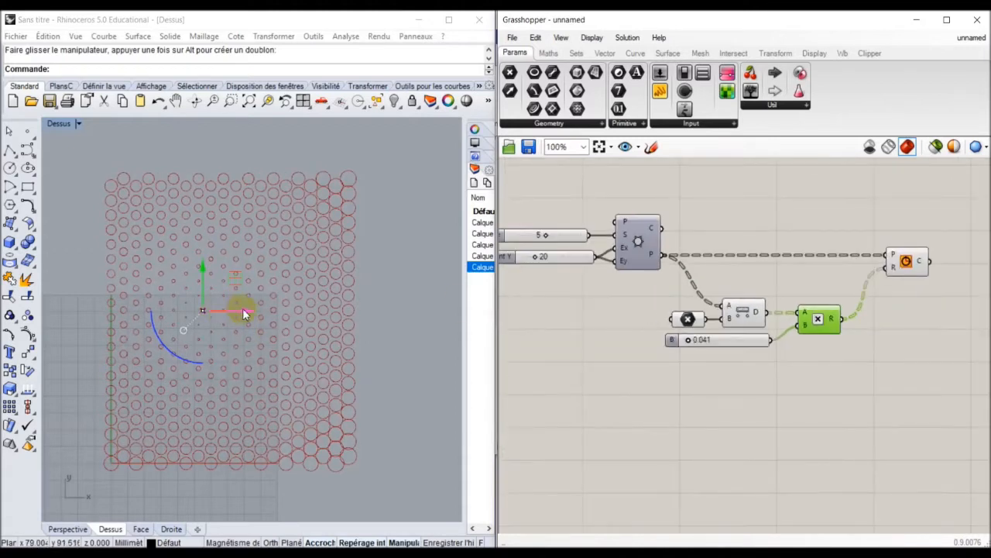
pyautogui.moveTo(244, 311); pyautogui.dragTo(149, 313)
pyautogui.moveTo(109, 267); pyautogui.dragTo(254, 256)
# Move the attractor point down and right to compare circle sizes, then shift the Circle component right.
pyautogui.scroll(5, 347, 416)
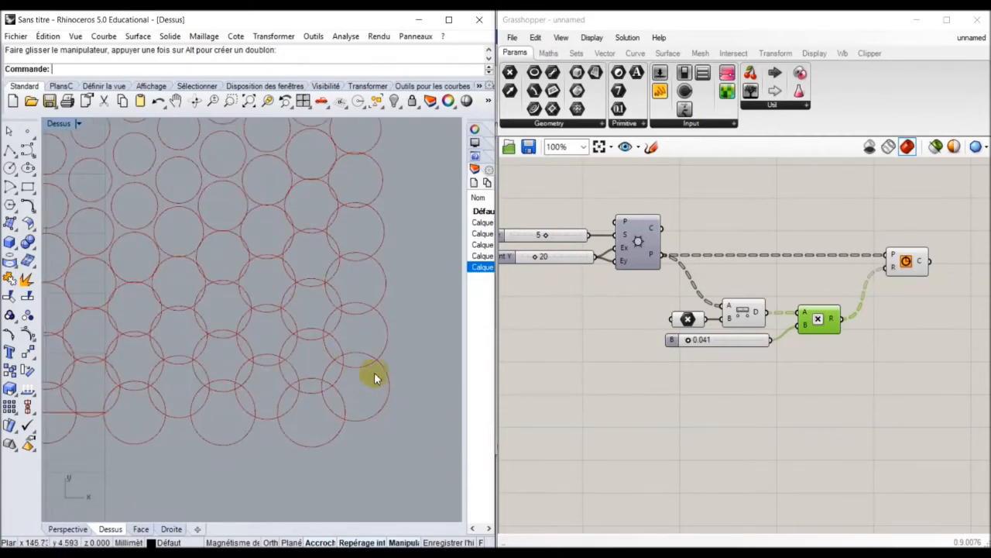
pyautogui.scroll(-5, 287, 413)
pyautogui.moveTo(205, 213); pyautogui.dragTo(261, 230)
pyautogui.scroll(5, 331, 412)
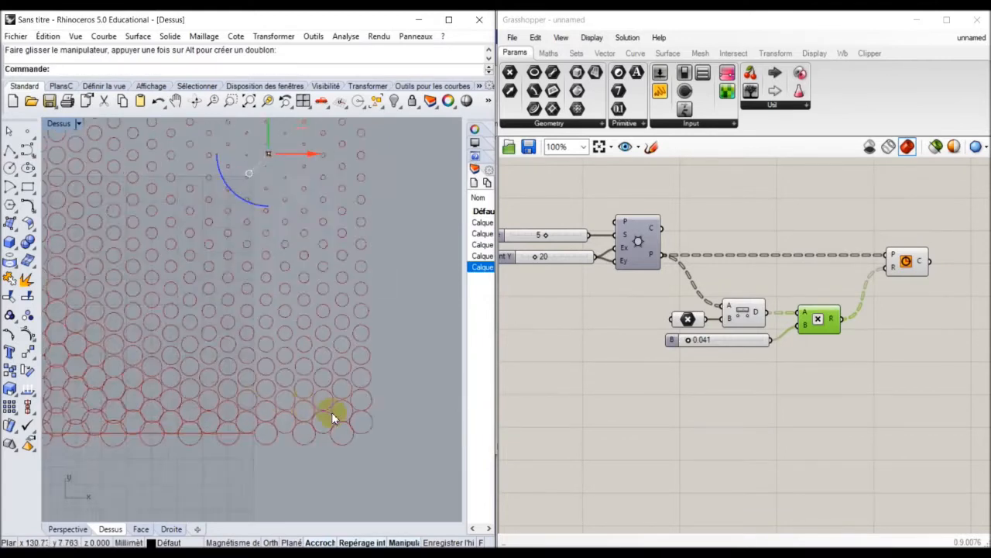
pyautogui.scroll(-6, 352, 414)
pyautogui.scroll(5, 294, 387)
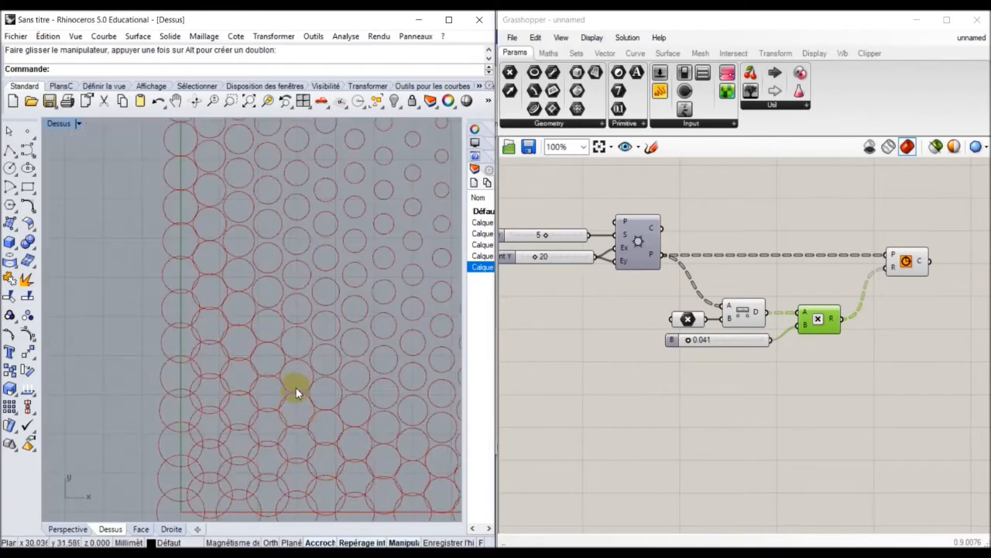
pyautogui.scroll(-4, 318, 347)
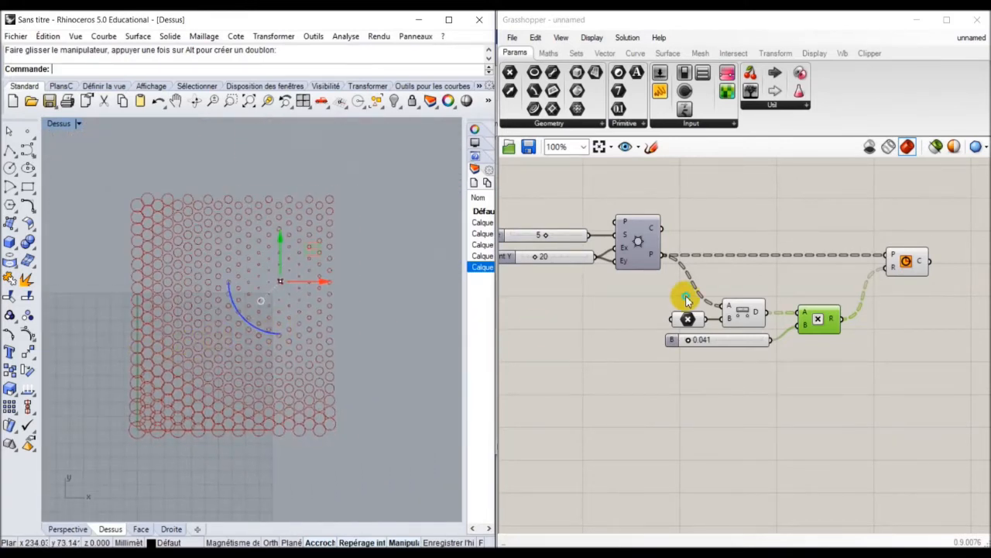
pyautogui.scroll(-2, 685, 301)
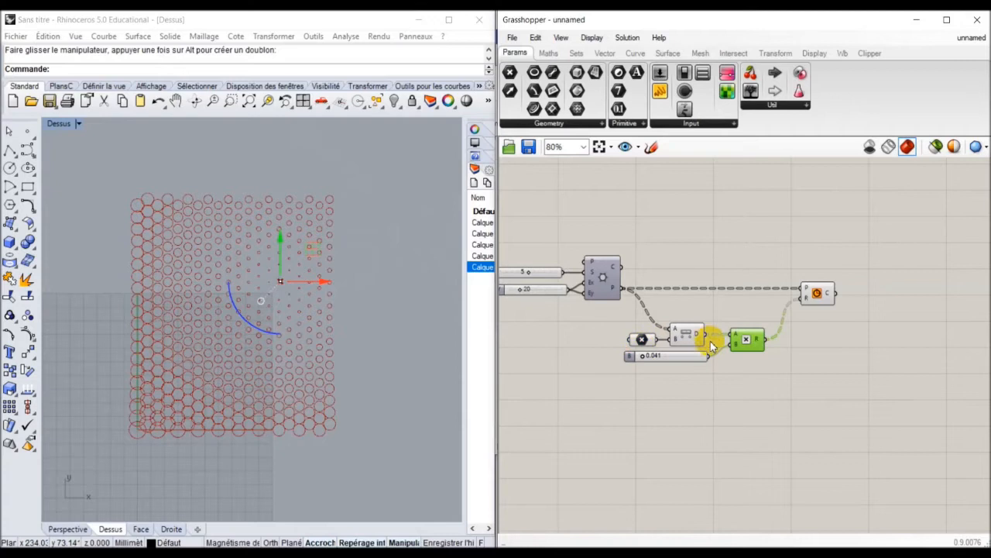
pyautogui.scroll(2, 724, 350)
pyautogui.scroll(-2, 751, 344)
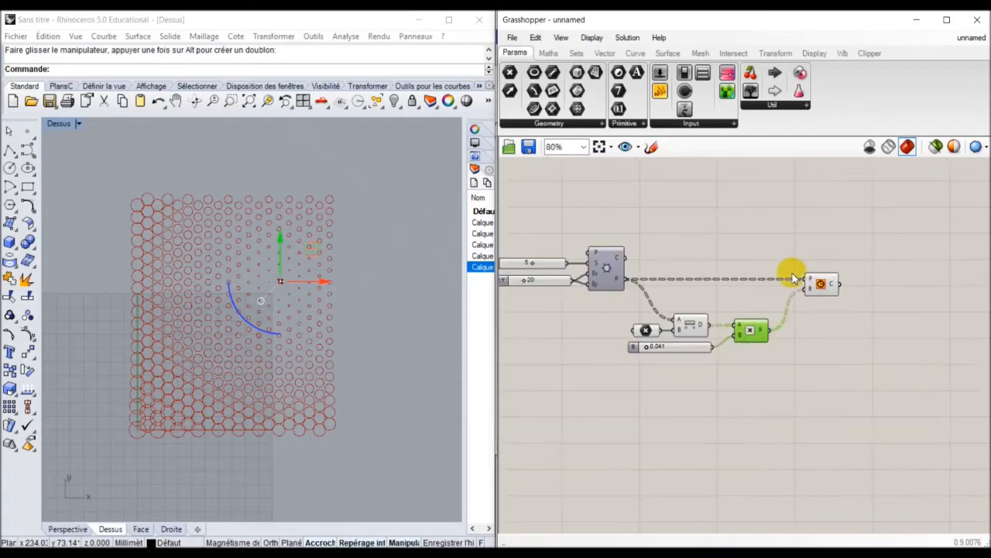
pyautogui.moveTo(819, 290); pyautogui.dragTo(862, 289)
# Delete the Multiplication component, removing its wires and the 0.041 factor.
pyautogui.click(743, 333)
pyautogui.press('Delete')
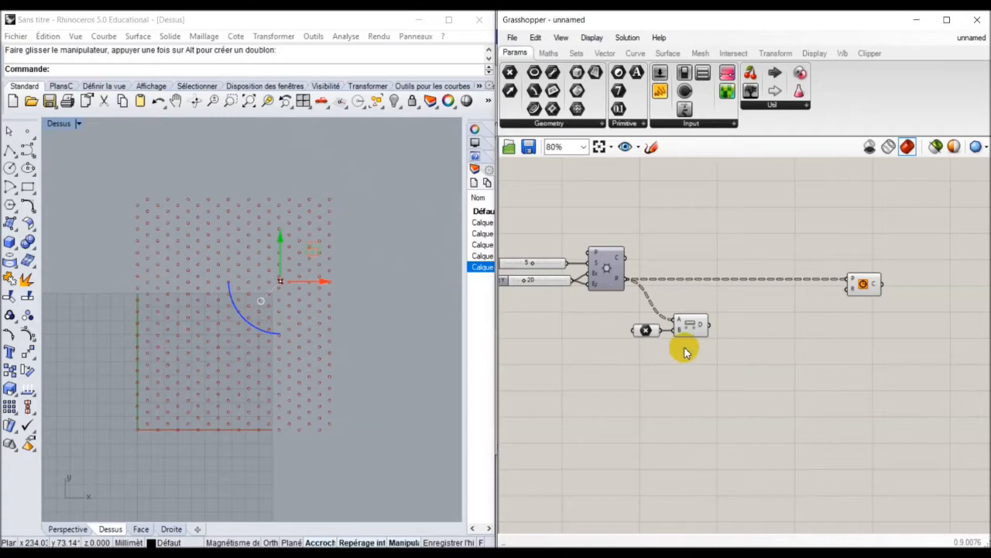
pyautogui.moveTo(702, 326)
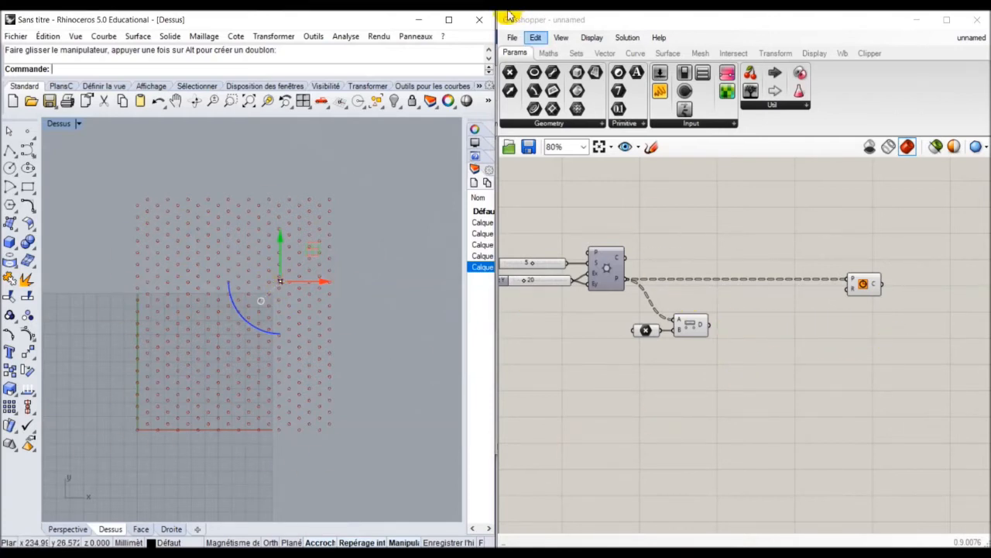
# Place a Bounds component from Maths > Domain beside the Distance component.
pyautogui.click(550, 52)
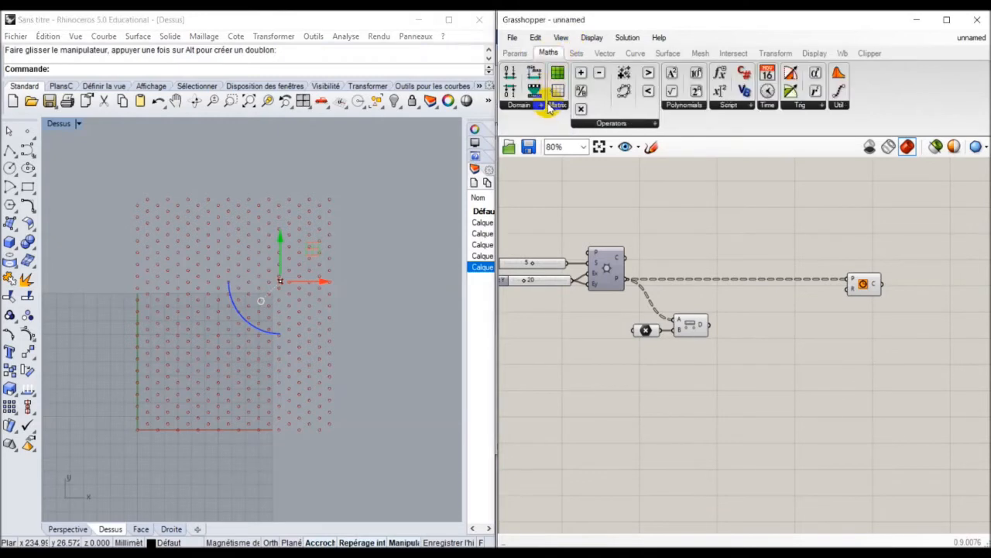
pyautogui.click(549, 107)
pyautogui.moveTo(538, 169); pyautogui.dragTo(736, 363)
pyautogui.scroll(3, 742, 369)
pyautogui.moveTo(702, 311); pyautogui.dragTo(680, 254, button='right')
# Wire Distance D into Bounds N with Flatten enabled, and drop a Panel onto the canvas.
pyautogui.moveTo(649, 231); pyautogui.dragTo(714, 229)
pyautogui.moveTo(706, 251); pyautogui.dragTo(690, 284, button='right')
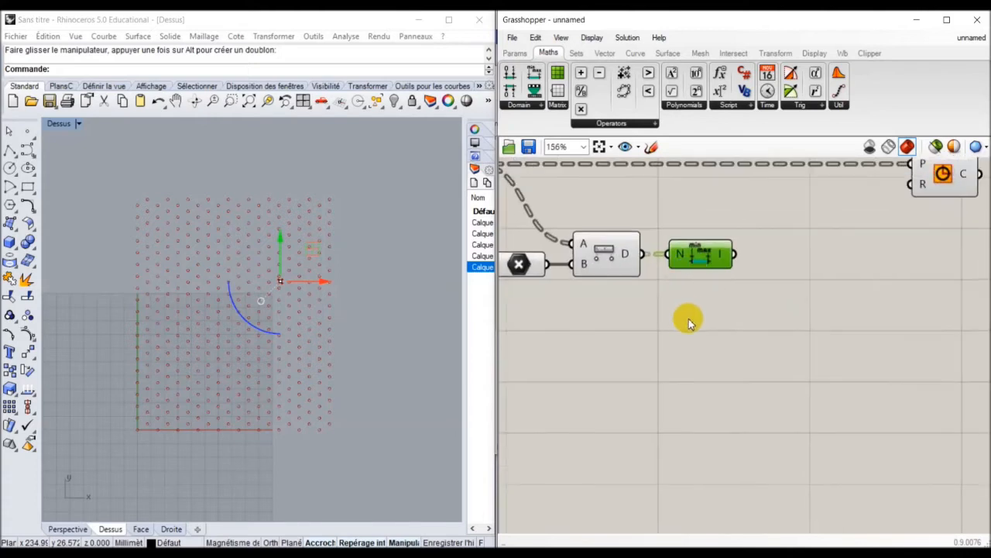
pyautogui.rightClick(680, 255)
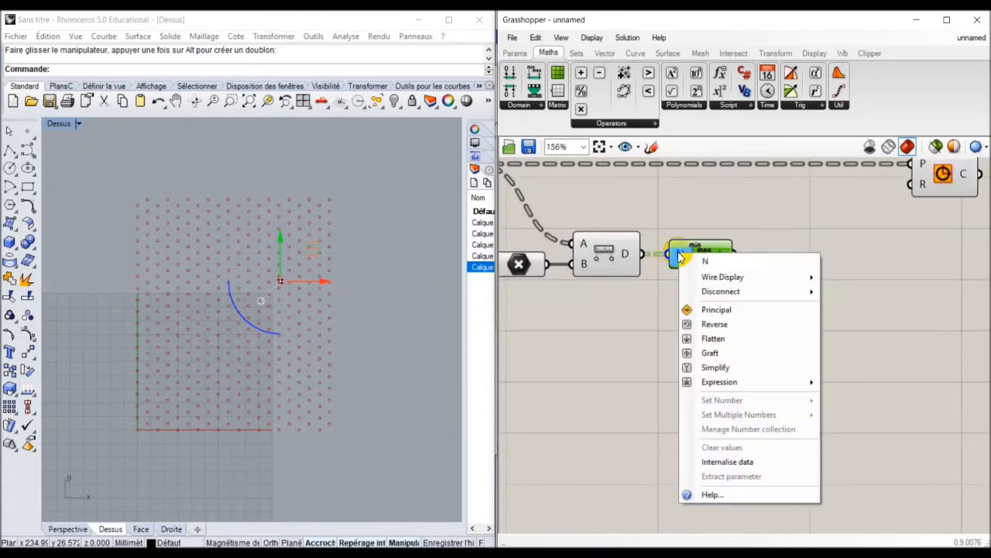
pyautogui.click(720, 339)
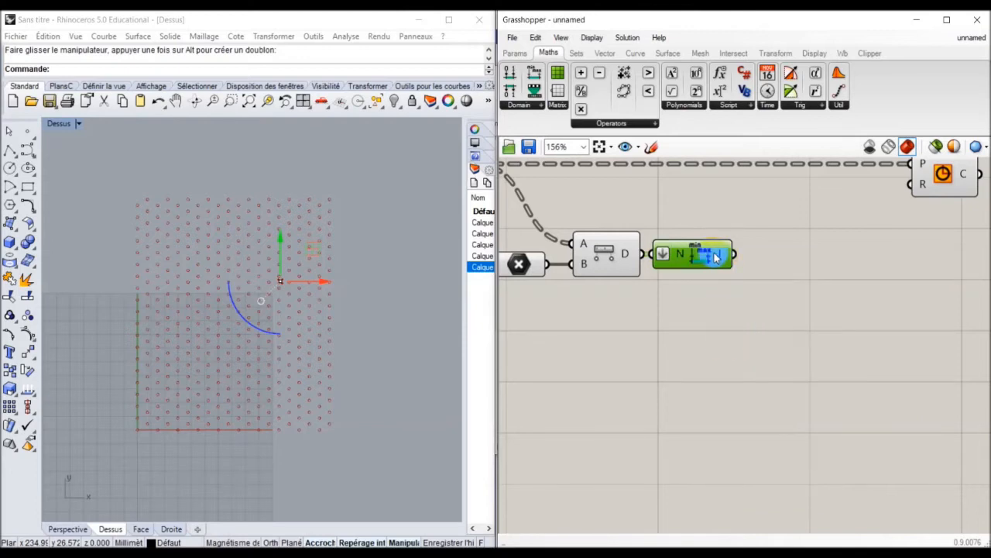
pyautogui.click(515, 52)
pyautogui.moveTo(659, 90); pyautogui.dragTo(832, 320)
# Connect the Bounds output to the panel and position it beside Bounds.
pyautogui.moveTo(734, 253); pyautogui.dragTo(767, 320)
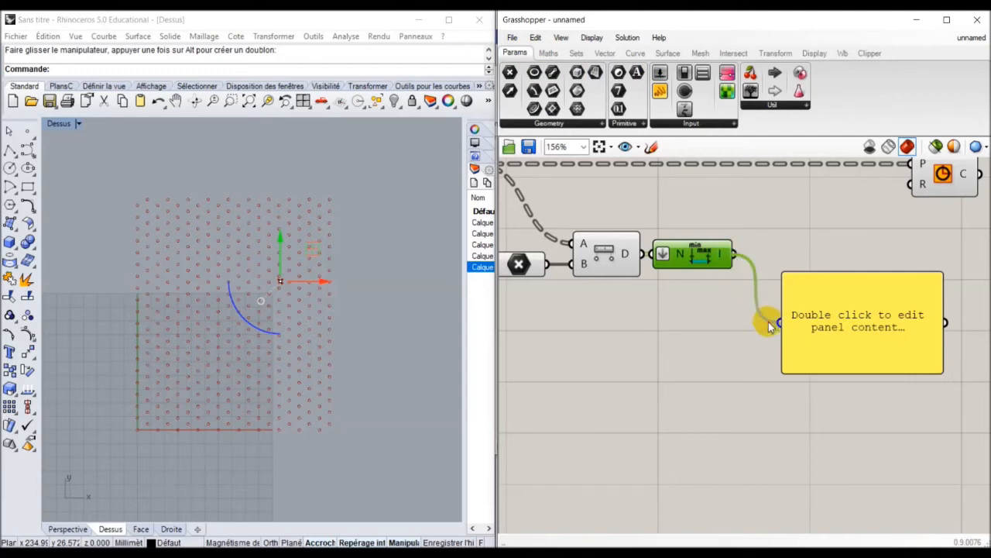
pyautogui.moveTo(783, 365); pyautogui.dragTo(685, 347, button='right')
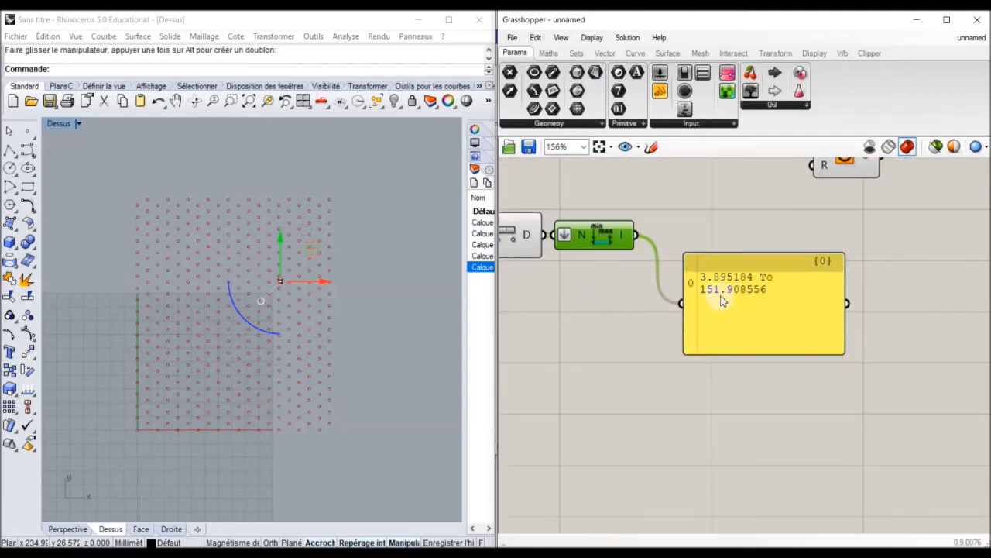
pyautogui.click(720, 300)
pyautogui.moveTo(719, 316); pyautogui.dragTo(726, 289)
pyautogui.scroll(-3, 627, 330)
# Drag the attractor arc left, then right, watching the panel's distance range update.
pyautogui.click(324, 284)
pyautogui.moveTo(324, 285); pyautogui.dragTo(113, 275)
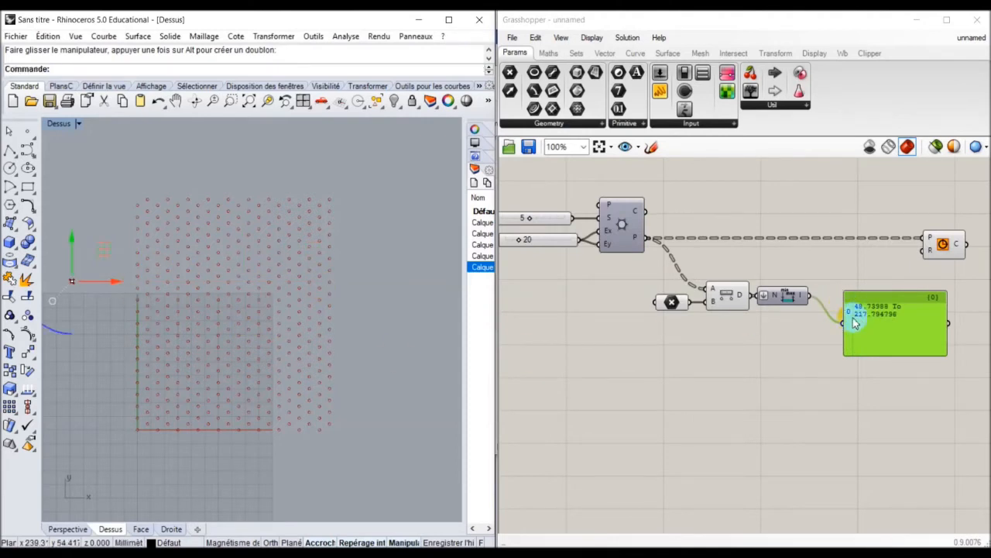
pyautogui.scroll(3, 854, 322)
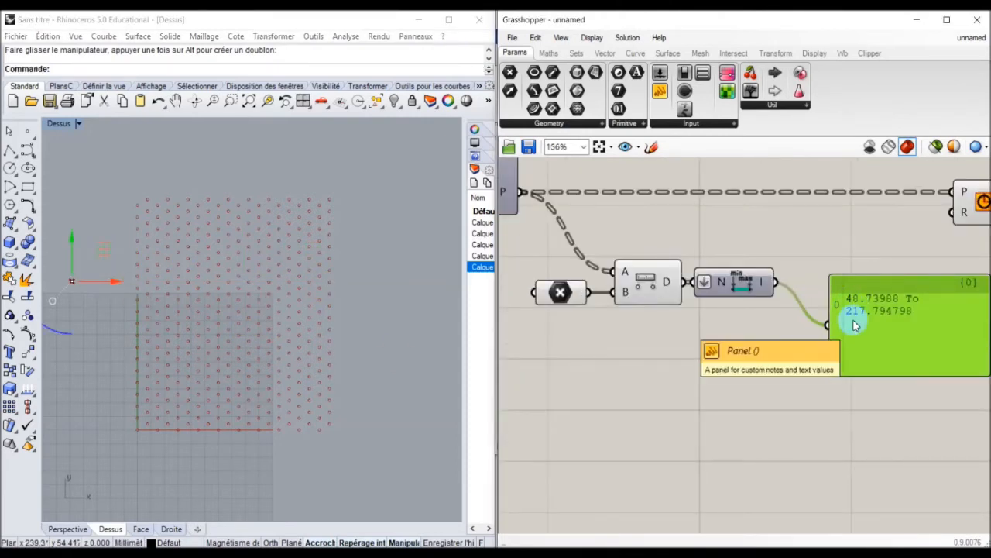
pyautogui.scroll(-1, 854, 325)
pyautogui.moveTo(852, 318); pyautogui.dragTo(697, 332)
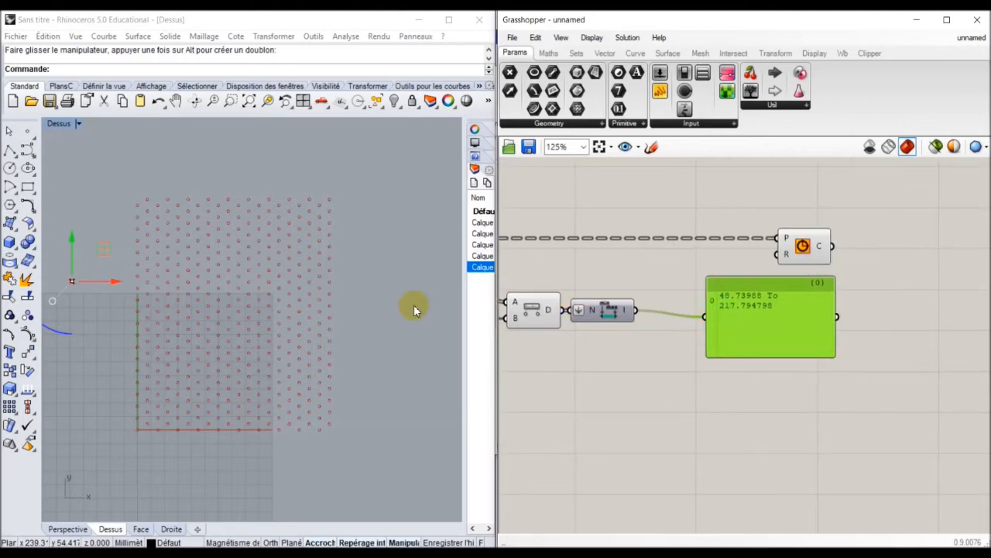
pyautogui.click(91, 271)
pyautogui.moveTo(100, 287); pyautogui.dragTo(274, 285)
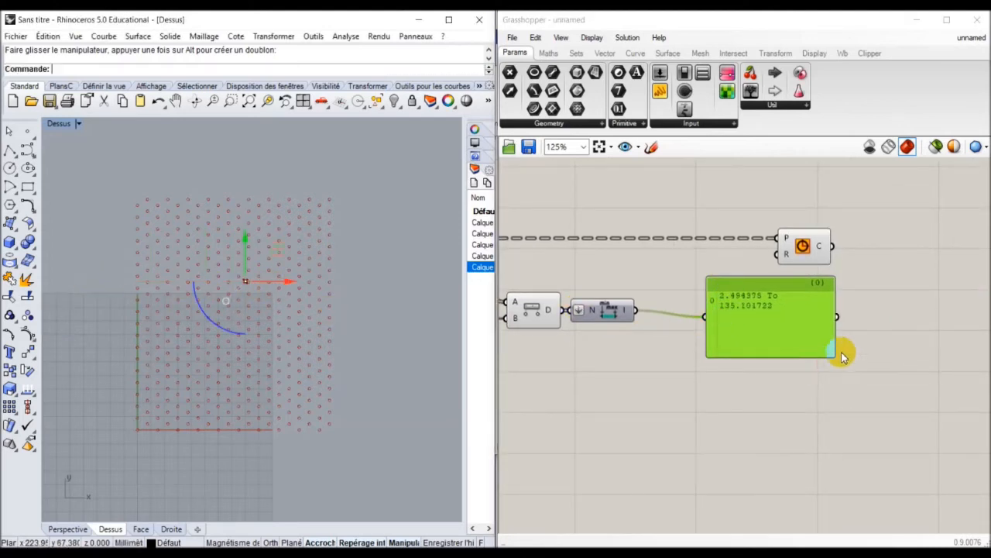
# Move the attractor far left so the panel reads 52.569966 To 221.172348.
pyautogui.moveTo(734, 315); pyautogui.dragTo(774, 313)
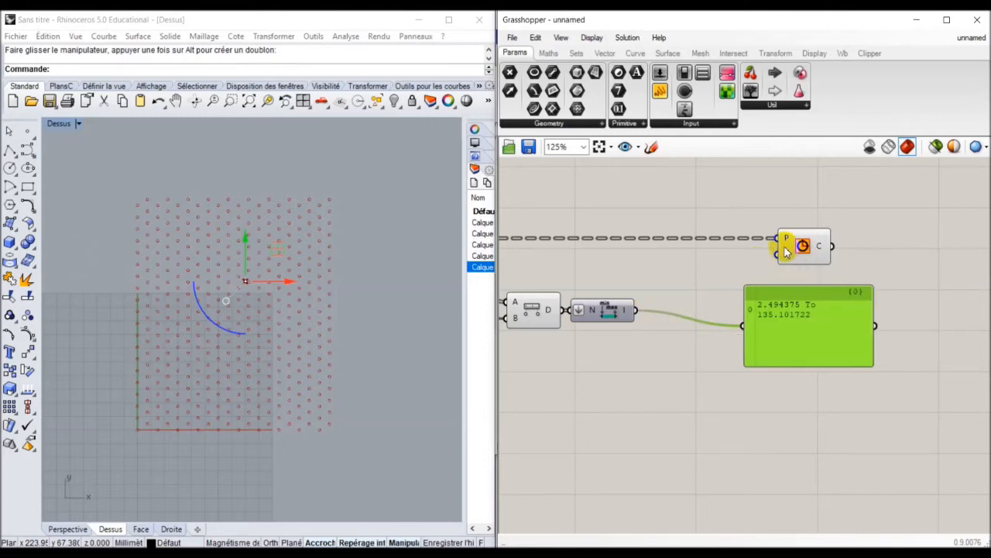
pyautogui.moveTo(774, 327); pyautogui.dragTo(785, 319)
pyautogui.moveTo(716, 333)
pyautogui.mouseDown(button='right')
pyautogui.moveTo(801, 332)
pyautogui.moveTo(719, 333)
pyautogui.mouseUp(button='right')
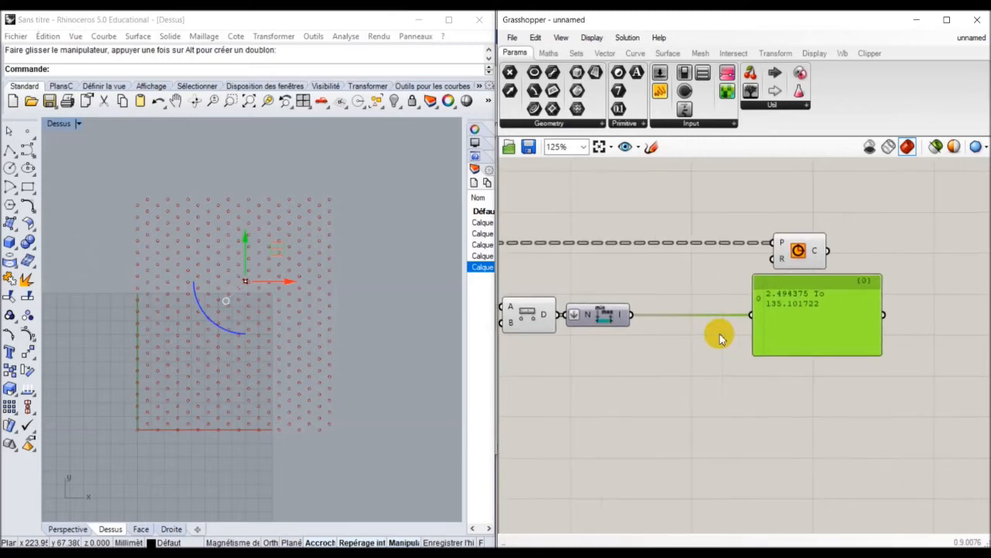
pyautogui.scroll(3, 785, 305)
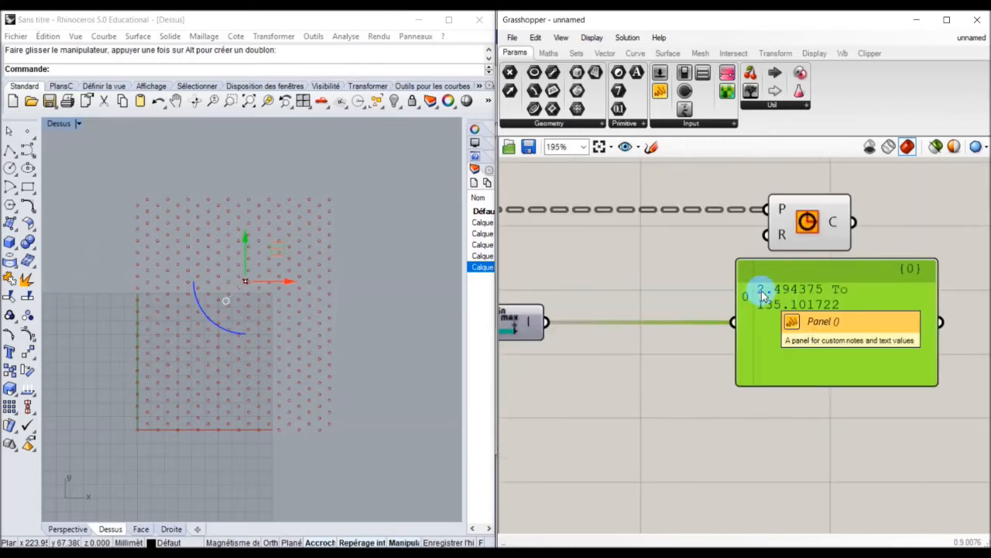
pyautogui.click(762, 306)
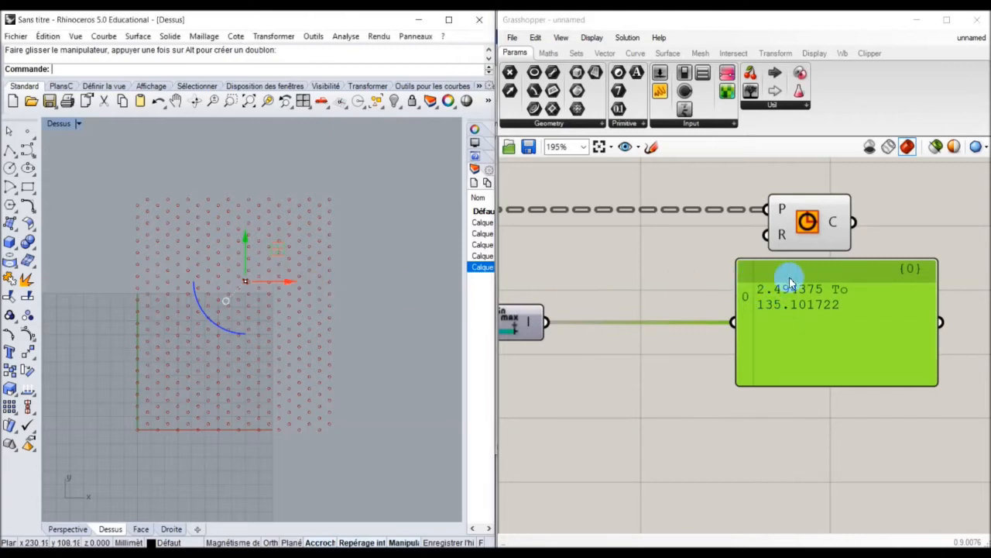
pyautogui.moveTo(263, 284); pyautogui.dragTo(72, 280)
pyautogui.click(765, 289)
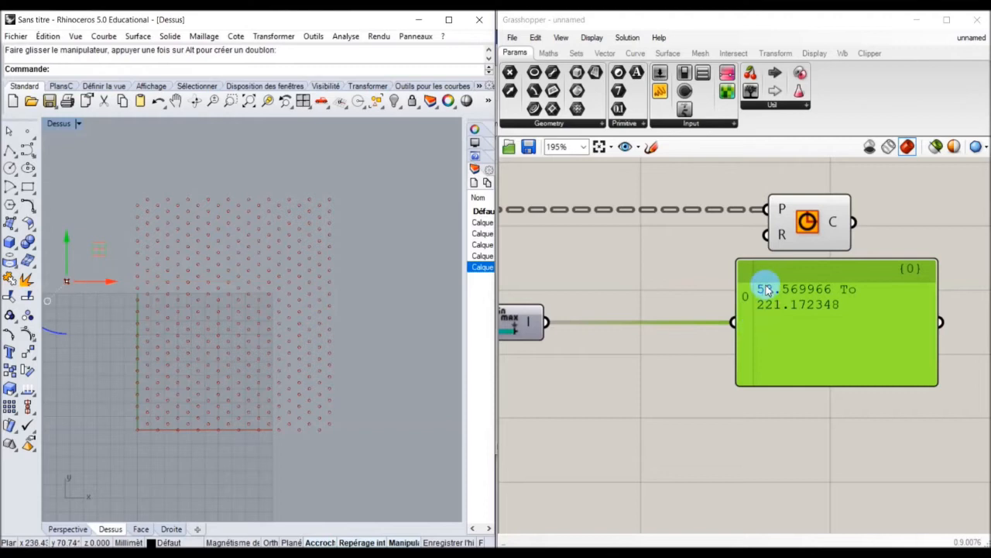
pyautogui.scroll(-1, 636, 338)
pyautogui.moveTo(637, 338); pyautogui.dragTo(789, 324, button='right')
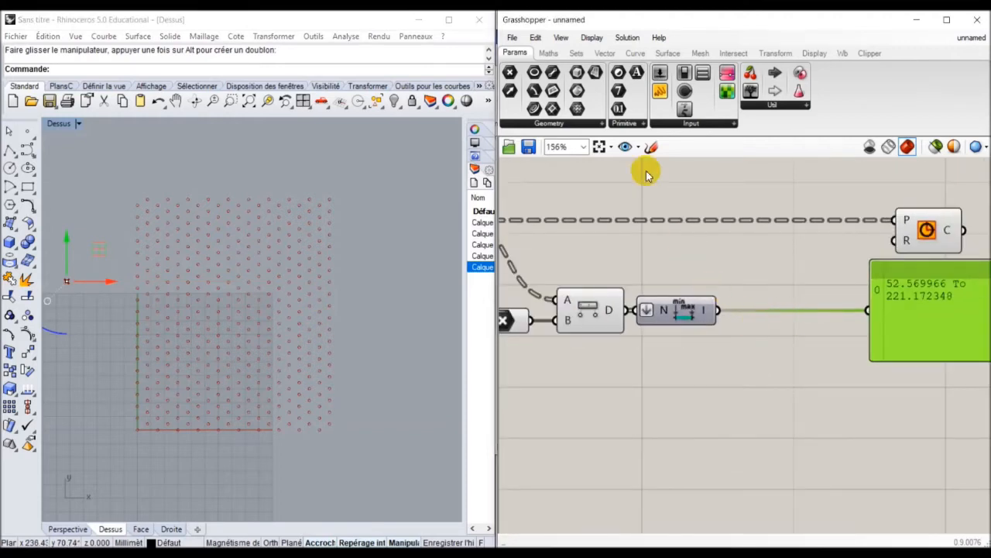
# Add Remap Numbers, wiring Distance D into its V input and Bounds I into its S input.
pyautogui.click(549, 53)
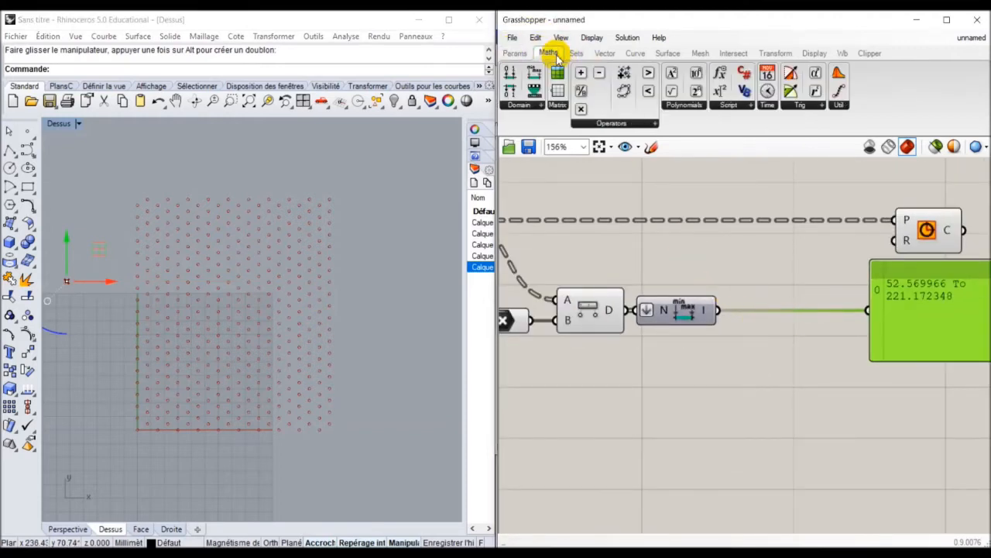
pyautogui.click(538, 107)
pyautogui.click(540, 261)
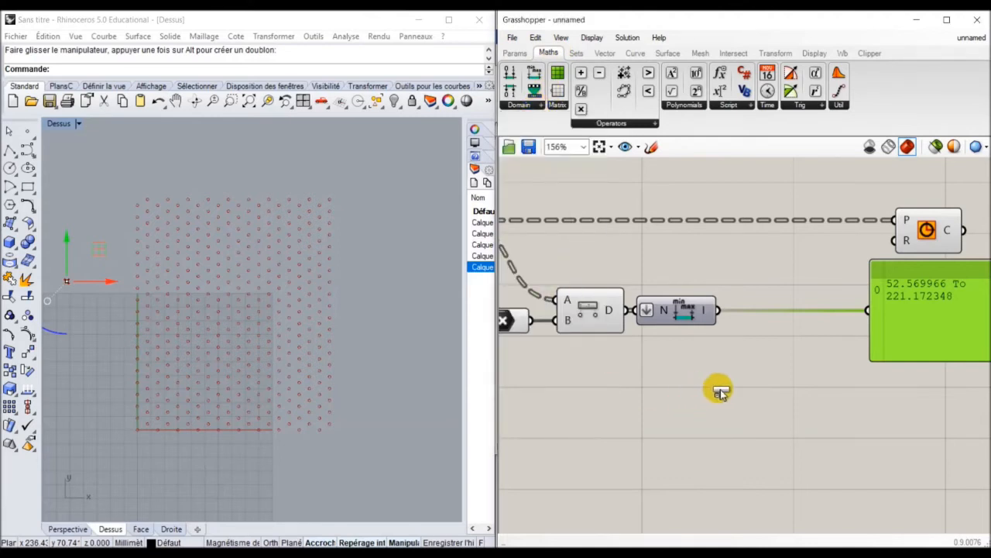
pyautogui.click(763, 393)
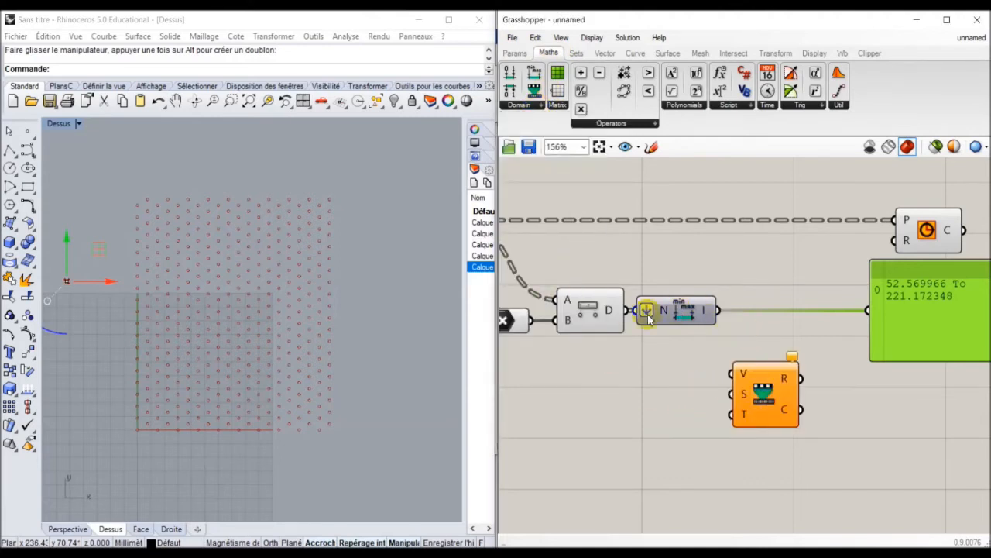
pyautogui.moveTo(649, 318); pyautogui.dragTo(699, 318)
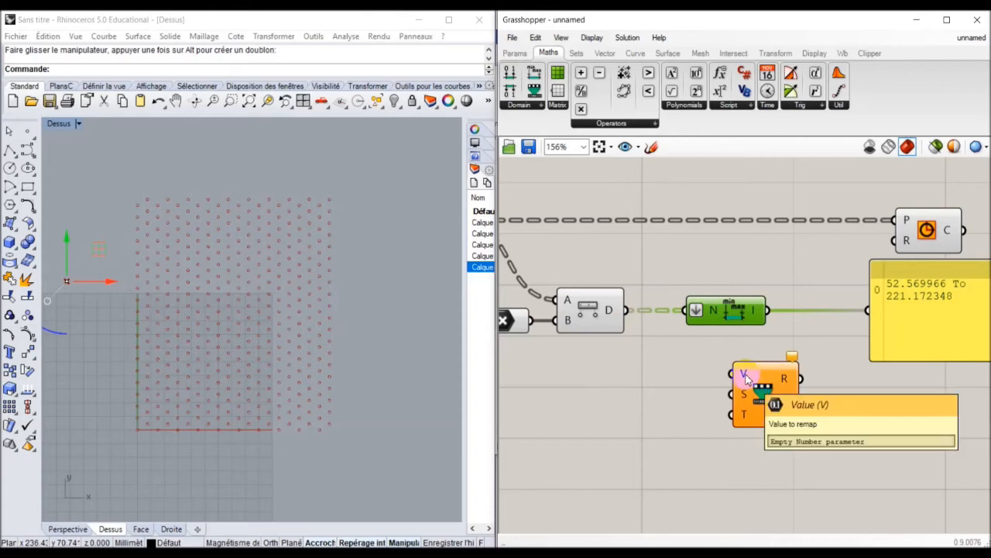
pyautogui.moveTo(625, 310); pyautogui.dragTo(730, 384)
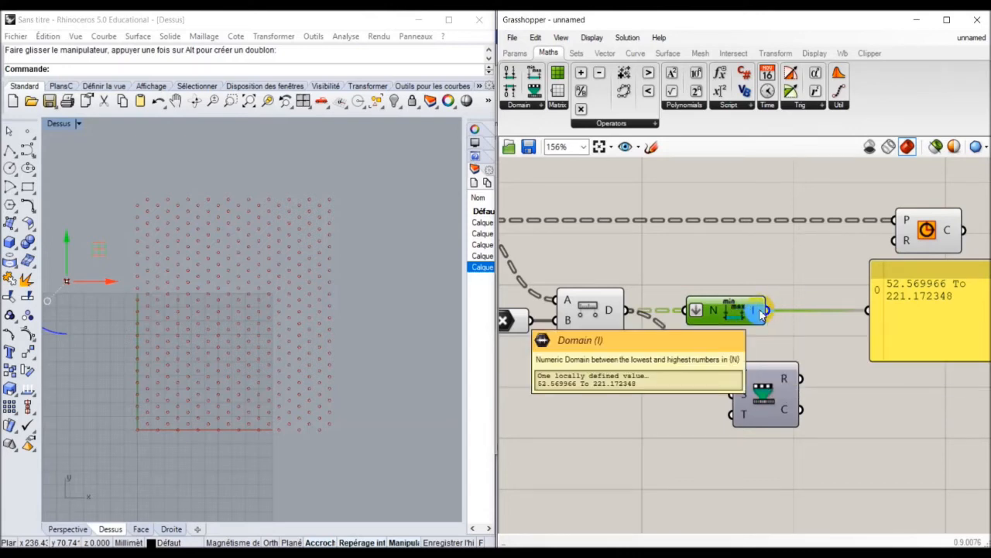
pyautogui.moveTo(770, 327); pyautogui.dragTo(755, 399)
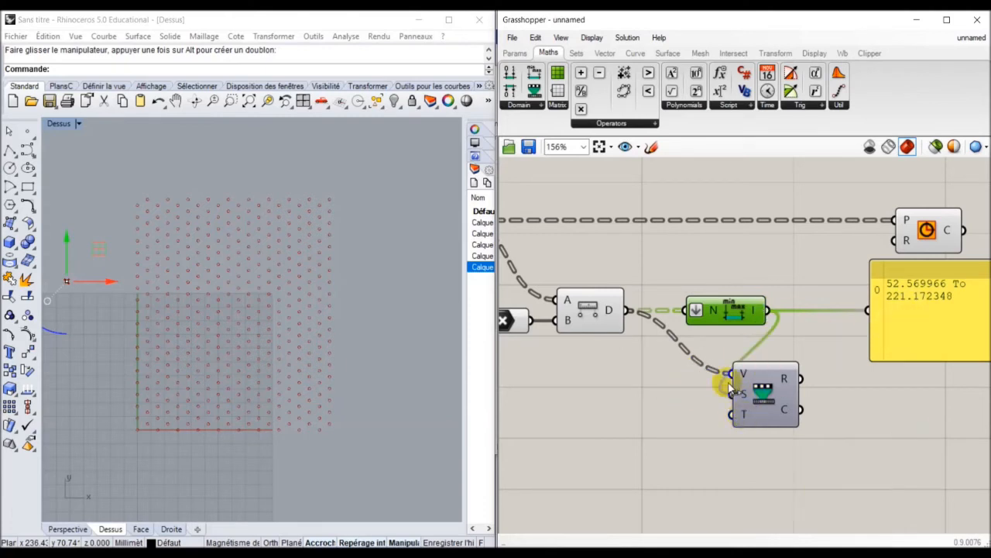
pyautogui.click(531, 105)
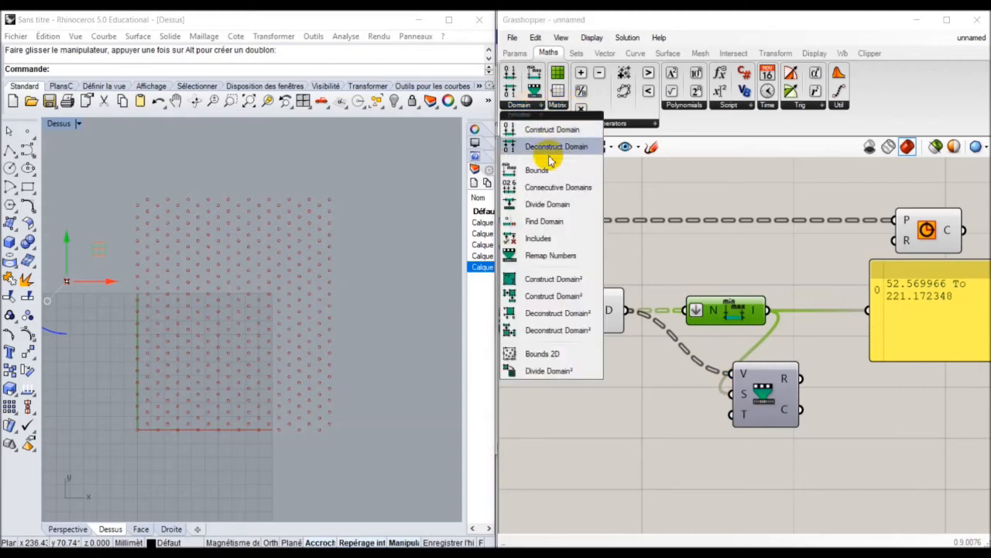
# Feed Remap T from a Construct Domain whose start slider, Domain start, is set to 0.615.
pyautogui.moveTo(552, 137); pyautogui.dragTo(628, 418)
pyautogui.moveTo(730, 419); pyautogui.dragTo(665, 416)
pyautogui.moveTo(665, 416); pyautogui.dragTo(767, 406, button='right')
pyautogui.click(516, 53)
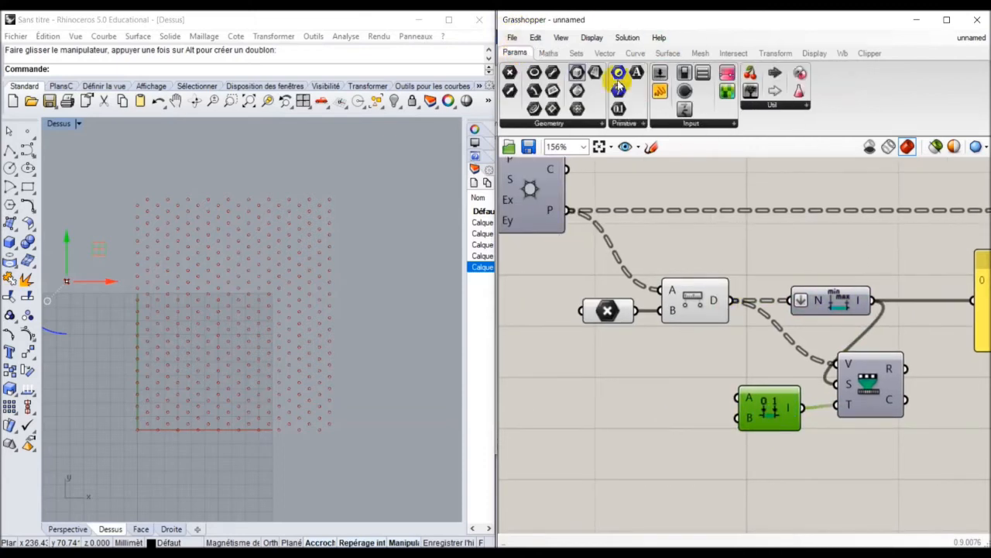
pyautogui.moveTo(659, 74); pyautogui.dragTo(655, 395)
pyautogui.click(693, 395)
pyautogui.moveTo(735, 401); pyautogui.dragTo(694, 399)
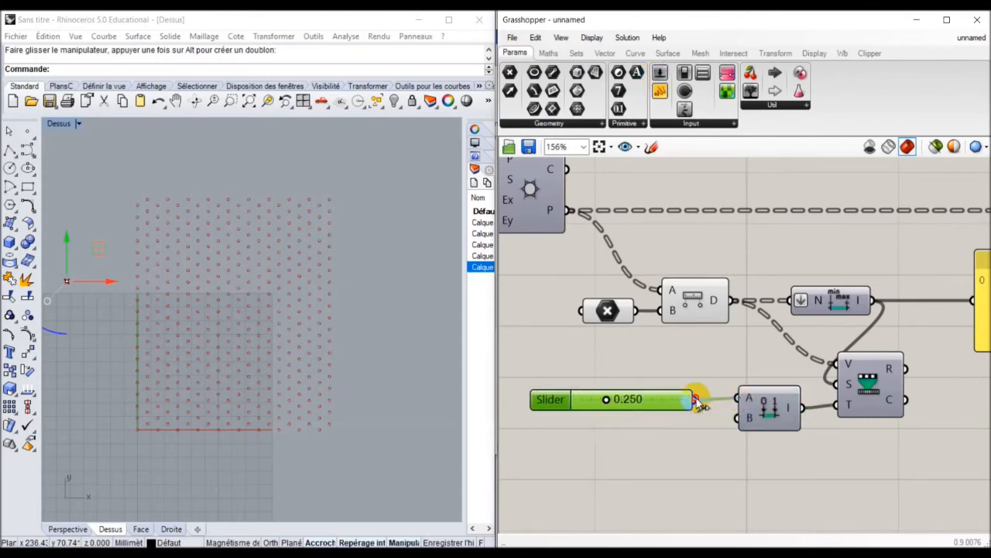
pyautogui.moveTo(610, 399); pyautogui.dragTo(643, 397)
# Add a Domain end slider on Construct Domain B with its maximum raised to 3.
pyautogui.moveTo(659, 73); pyautogui.dragTo(595, 433)
pyautogui.moveTo(736, 417); pyautogui.dragTo(635, 425)
pyautogui.rightClick(631, 427)
pyautogui.click(676, 424)
pyautogui.moveTo(732, 453); pyautogui.dragTo(729, 408)
pyautogui.click(690, 536)
pyautogui.scroll(-1, 649, 405)
pyautogui.moveTo(821, 341); pyautogui.dragTo(659, 339, button='right')
pyautogui.moveTo(659, 338); pyautogui.dragTo(828, 338)
# Add a second panel on Remap R listing values like 0.46731, 0.484064, 0.500508.
pyautogui.moveTo(552, 393); pyautogui.dragTo(597, 390)
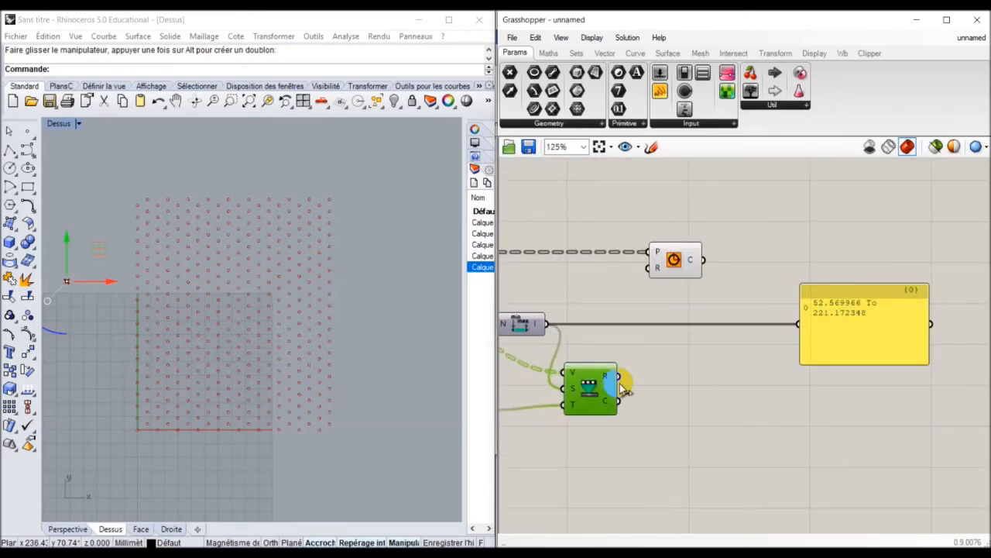
pyautogui.click(853, 336)
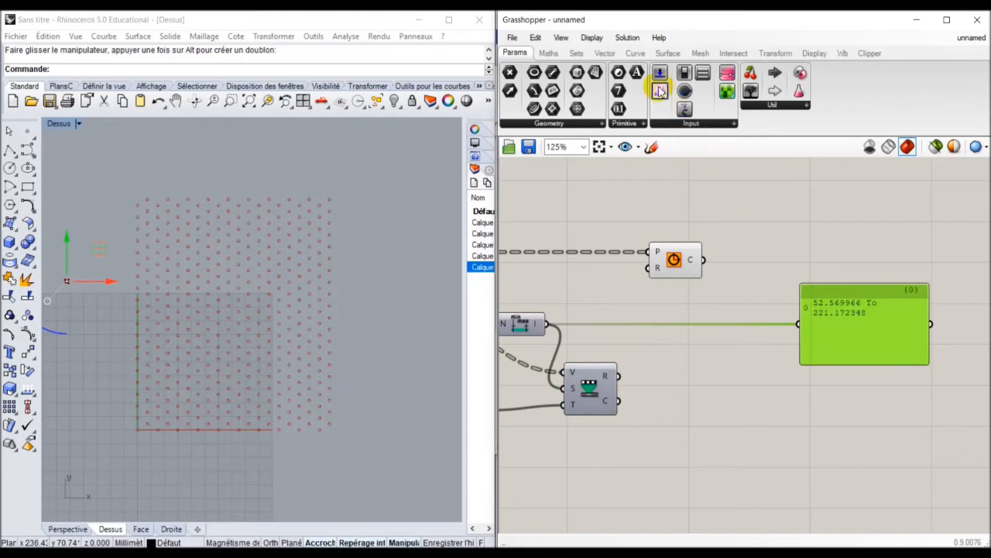
pyautogui.moveTo(659, 91); pyautogui.dragTo(618, 377)
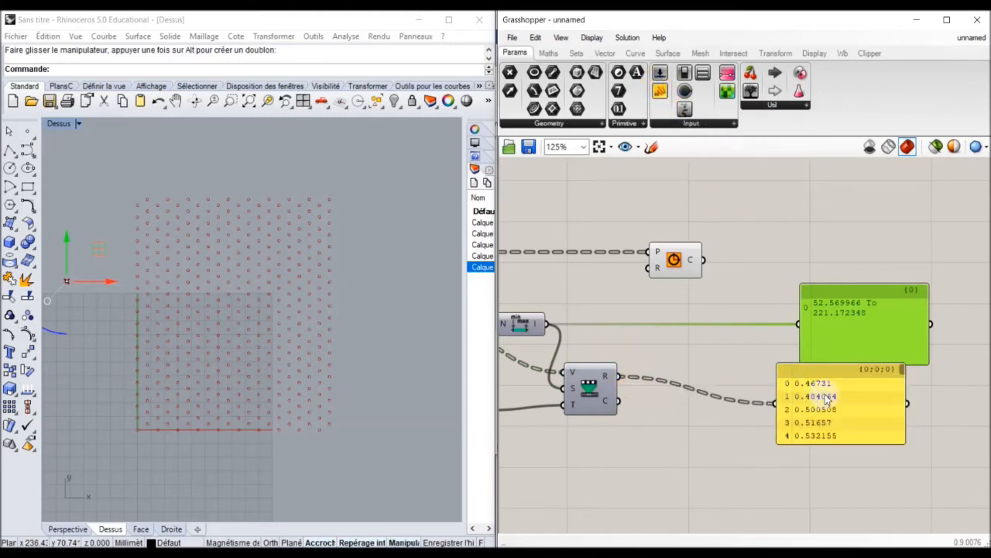
pyautogui.moveTo(823, 419); pyautogui.dragTo(855, 414)
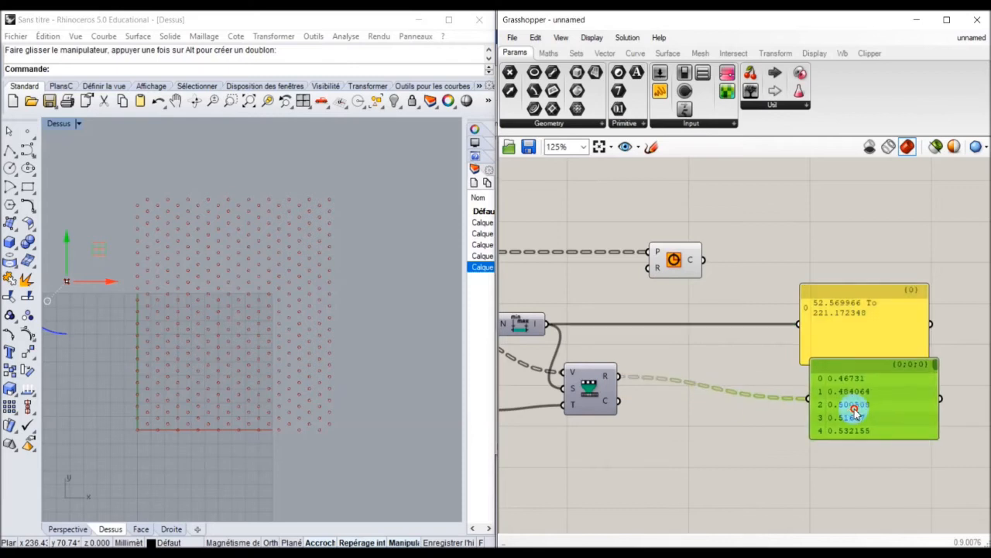
pyautogui.click(549, 53)
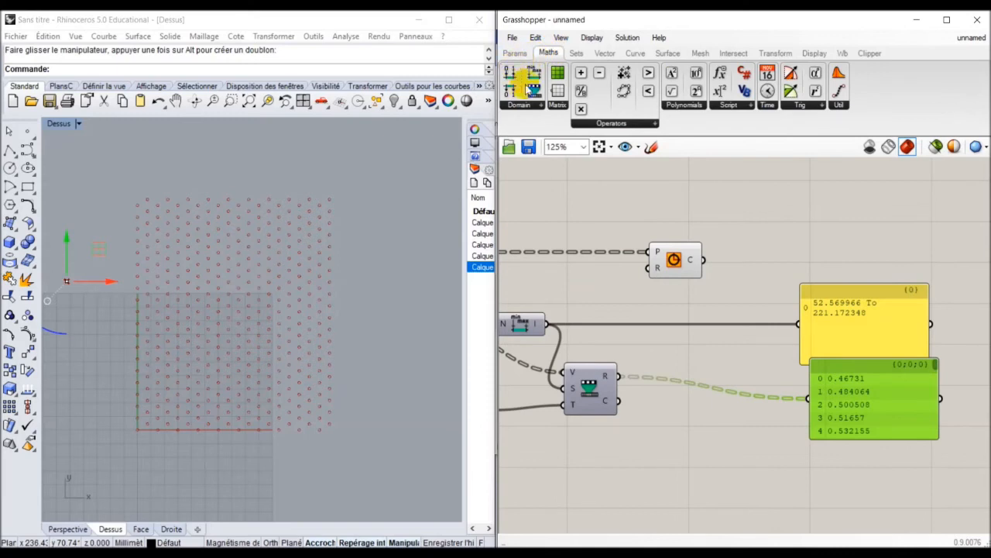
pyautogui.click(520, 105)
# Add a Bounds on Remap R with flattened input and show its range in the lower panel.
pyautogui.moveTo(538, 171); pyautogui.dragTo(693, 423)
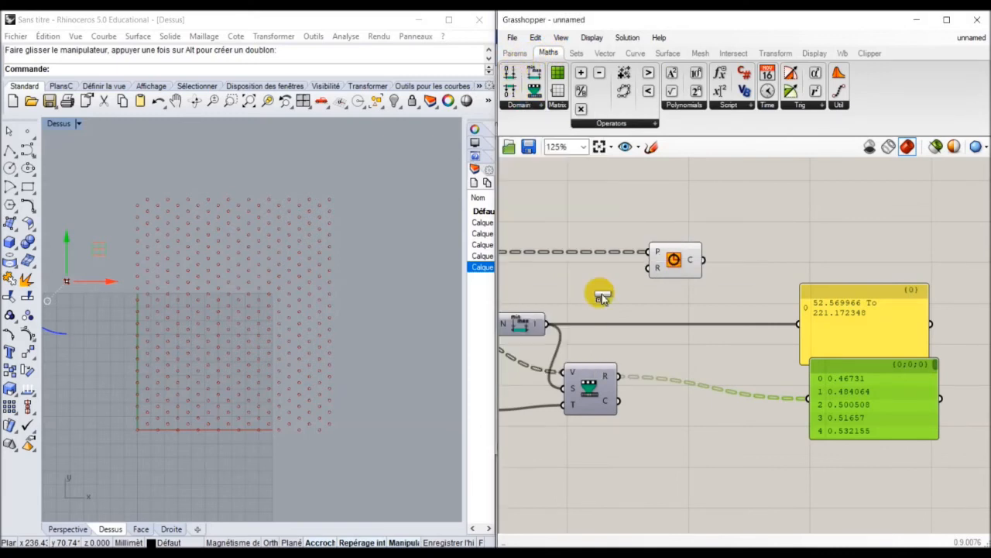
pyautogui.moveTo(642, 395); pyautogui.dragTo(671, 422)
pyautogui.rightClick(670, 422)
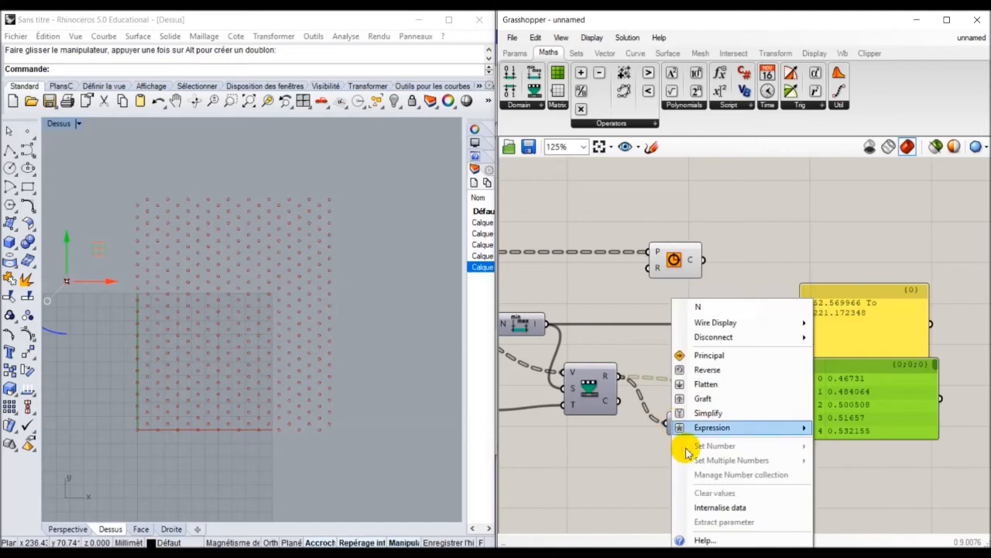
pyautogui.click(705, 383)
pyautogui.moveTo(697, 422); pyautogui.dragTo(808, 398)
pyautogui.moveTo(697, 398); pyautogui.dragTo(719, 391)
# Raise Domain end to 3.957, making the range 0.615 To 3.957, then move the attractor right.
pyautogui.moveTo(733, 361); pyautogui.dragTo(724, 392, button='right')
pyautogui.scroll(3, 553, 444)
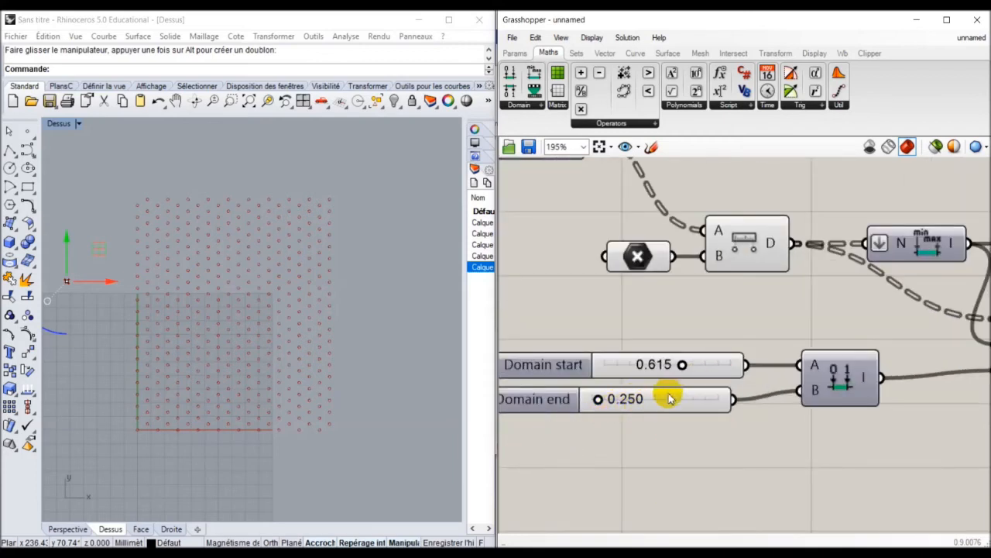
pyautogui.scroll(-5, 664, 398)
pyautogui.moveTo(670, 398); pyautogui.dragTo(646, 383, button='right')
pyautogui.scroll(5, 863, 380)
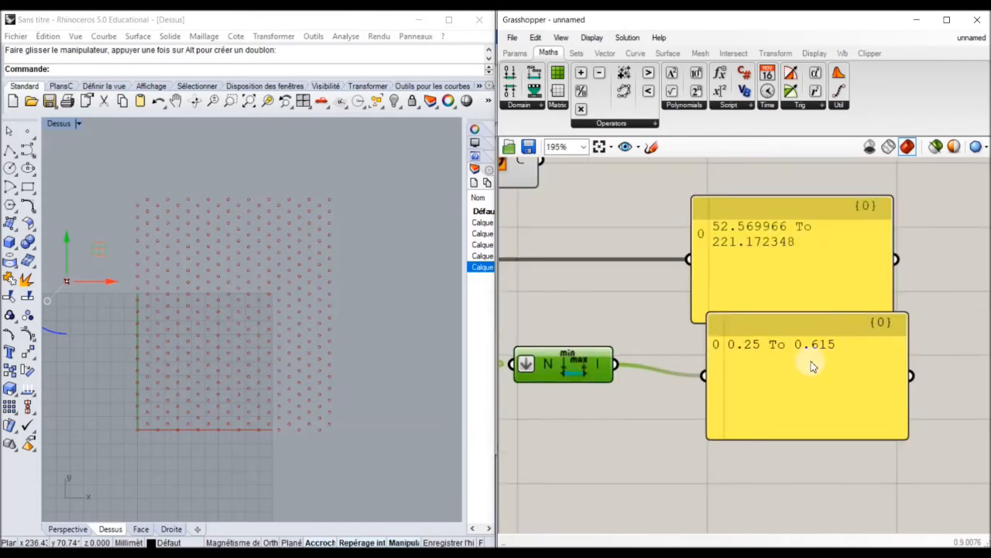
pyautogui.scroll(-5, 657, 371)
pyautogui.scroll(6, 821, 371)
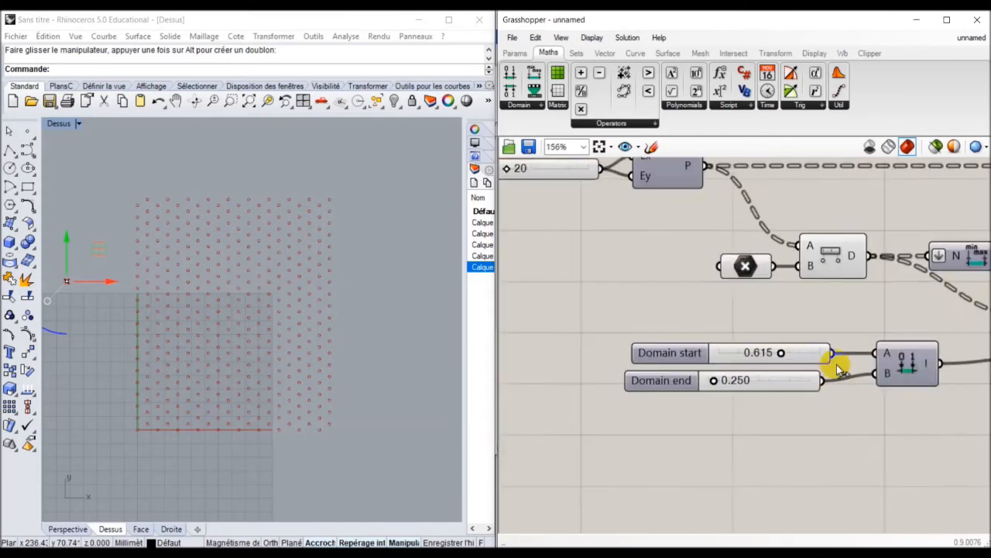
pyautogui.moveTo(629, 392); pyautogui.dragTo(748, 390)
pyautogui.scroll(-5, 695, 376)
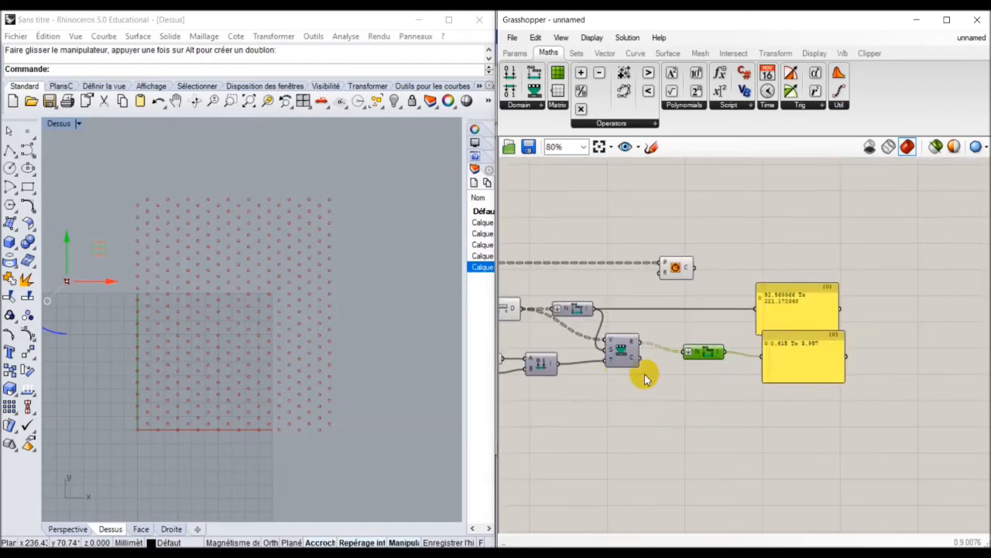
pyautogui.scroll(3, 675, 380)
pyautogui.moveTo(686, 356); pyautogui.dragTo(684, 379, button='right')
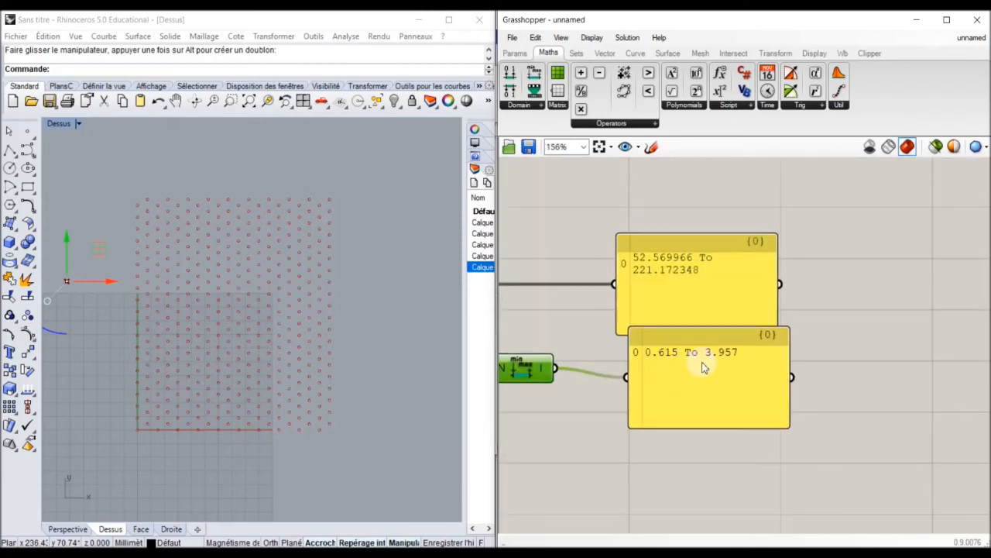
pyautogui.scroll(-2, 682, 295)
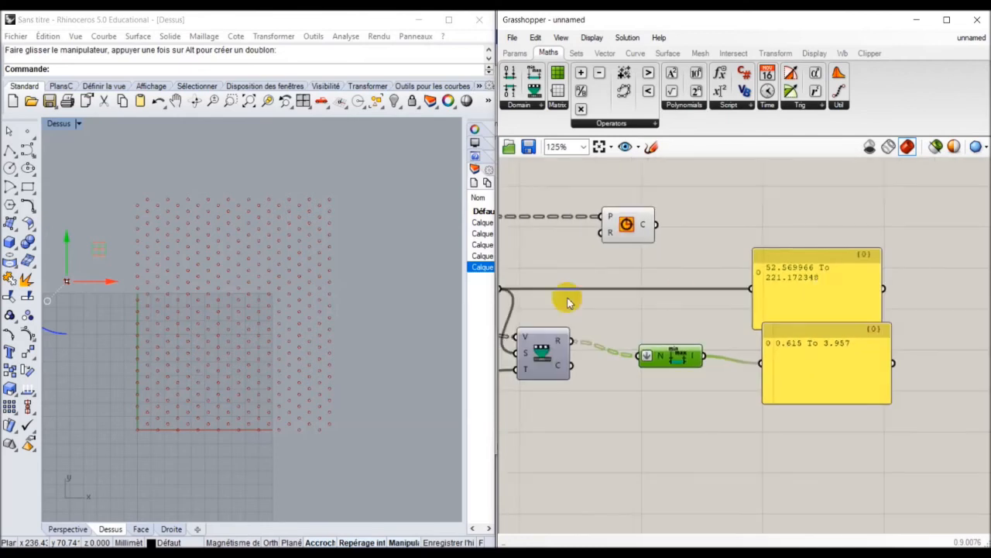
pyautogui.moveTo(85, 292); pyautogui.dragTo(261, 283)
pyautogui.scroll(3, 858, 302)
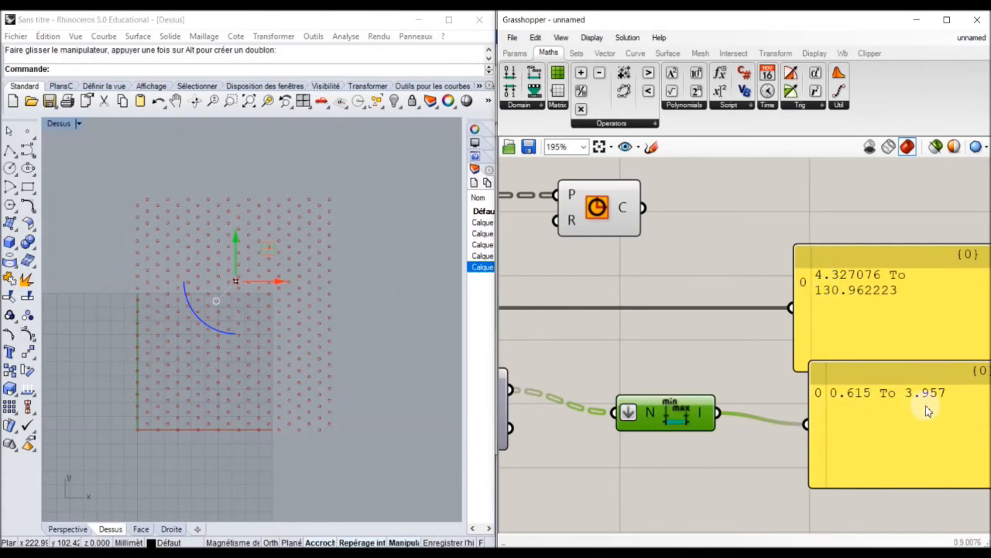
# Wire Remap R into Circle R, then drag the attractor to watch circles resize.
pyautogui.scroll(-2, 696, 404)
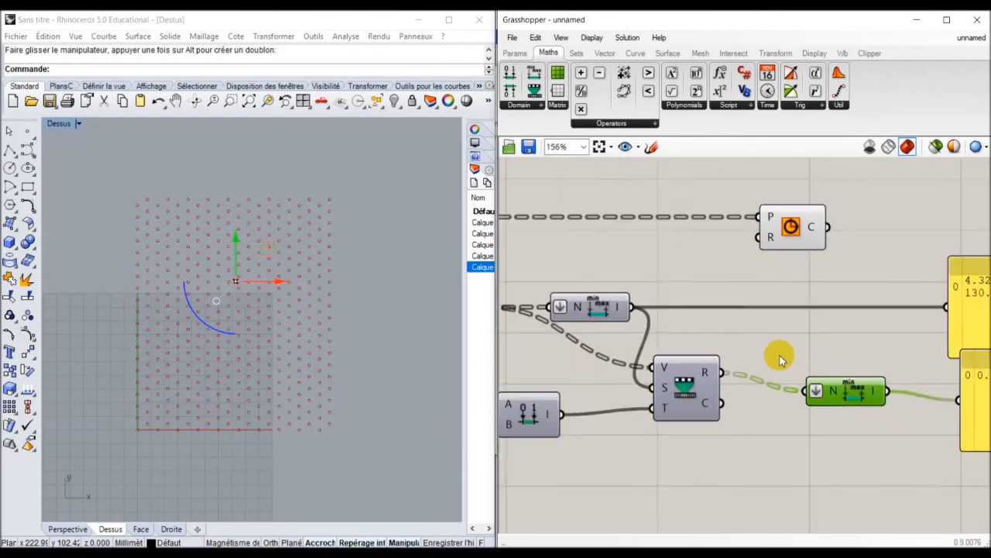
pyautogui.moveTo(780, 369); pyautogui.dragTo(767, 264)
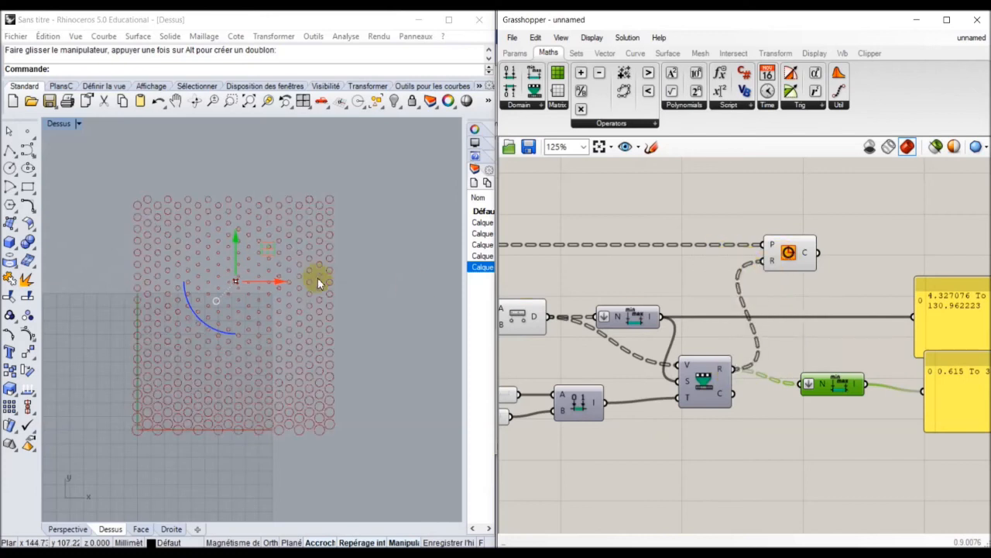
pyautogui.moveTo(278, 288); pyautogui.dragTo(321, 285)
pyautogui.moveTo(291, 247)
pyautogui.mouseDown()
pyautogui.moveTo(336, 361)
pyautogui.moveTo(284, 236)
pyautogui.mouseUp()
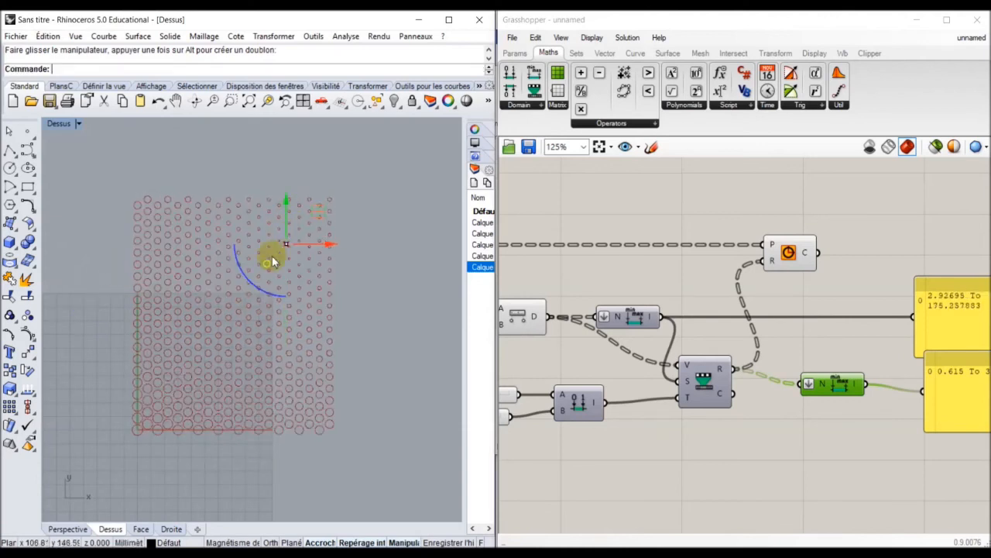
pyautogui.click(535, 364)
pyautogui.scroll(2, 790, 372)
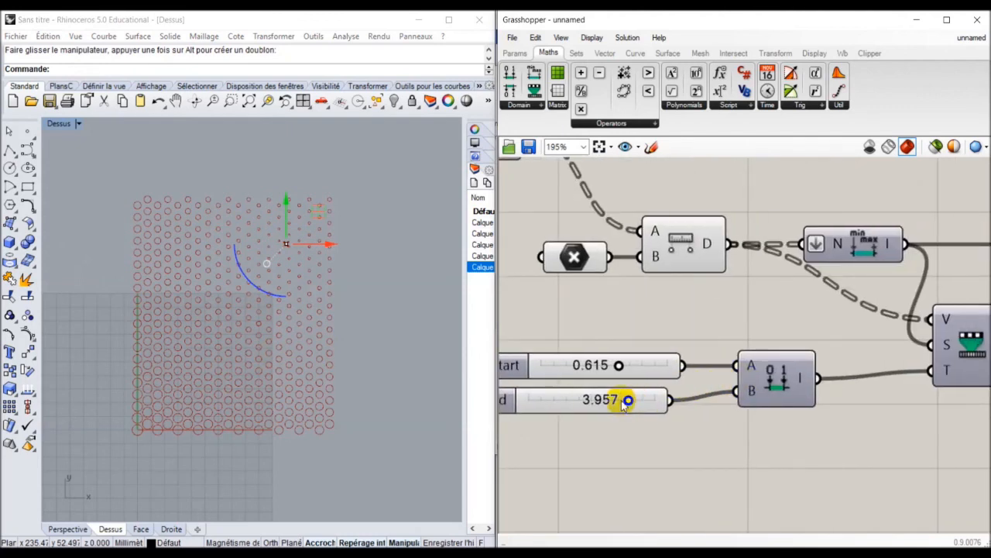
# Set Domain end to 4.264 and Domain start to 0.185.
pyautogui.click(624, 402)
pyautogui.moveTo(628, 402)
pyautogui.mouseDown()
pyautogui.moveTo(563, 402)
pyautogui.moveTo(625, 402)
pyautogui.mouseUp()
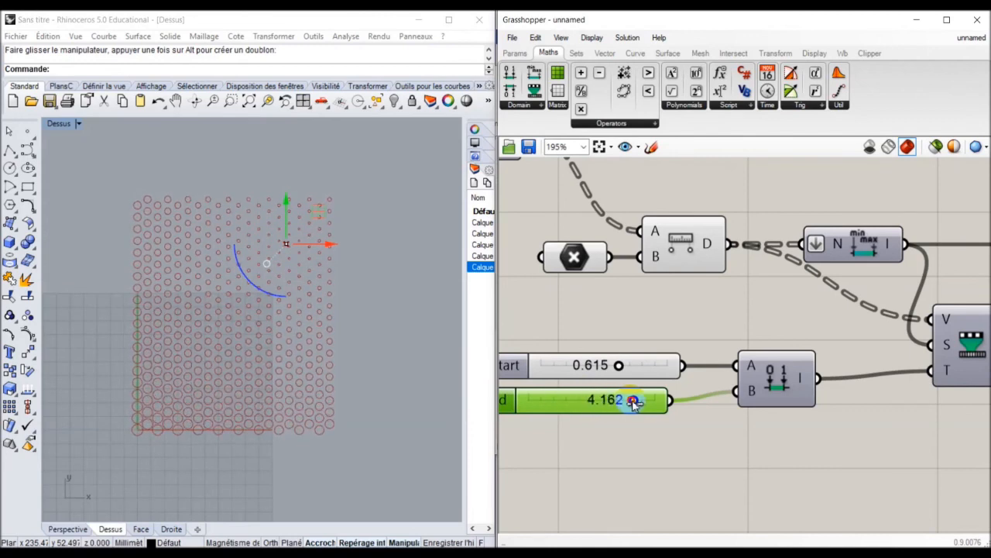
pyautogui.moveTo(619, 365); pyautogui.dragTo(573, 368)
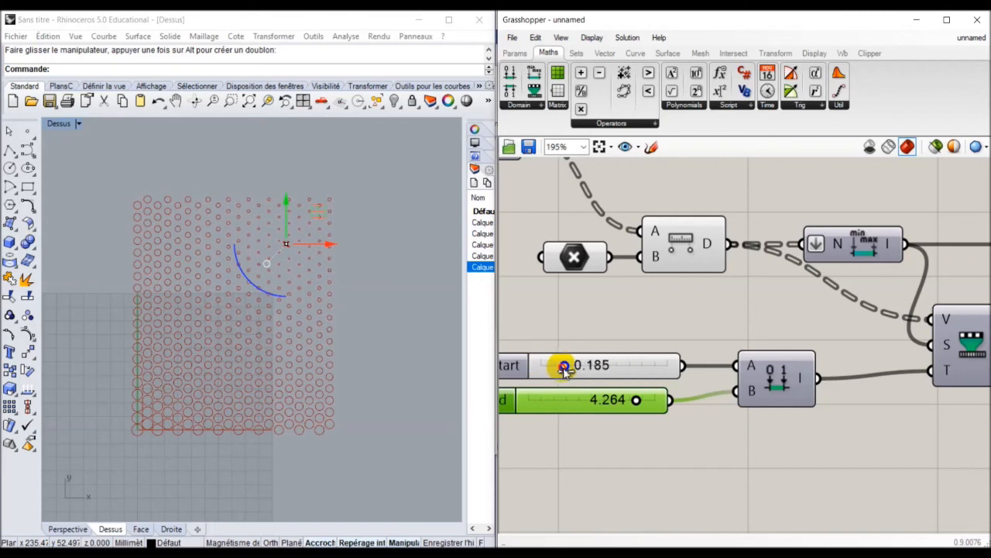
# Reframe the Rhino grid and tidy the Circle and Bounds components on the canvas.
pyautogui.moveTo(380, 310); pyautogui.dragTo(319, 315, button='right')
pyautogui.scroll(-5, 703, 310)
pyautogui.scroll(4, 720, 349)
pyautogui.moveTo(841, 220); pyautogui.dragTo(929, 224)
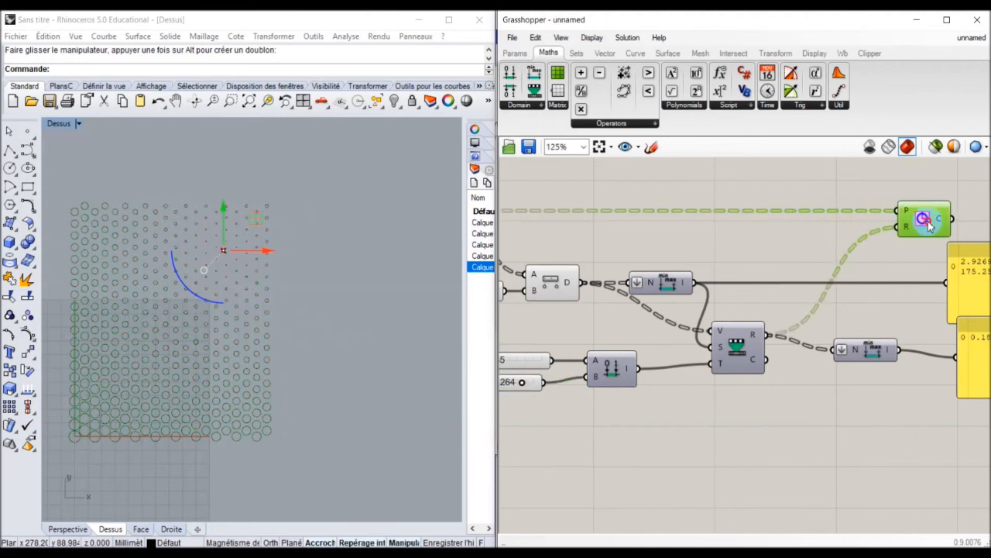
pyautogui.moveTo(858, 350)
pyautogui.mouseDown()
pyautogui.moveTo(813, 340)
pyautogui.moveTo(860, 336)
pyautogui.mouseUp()
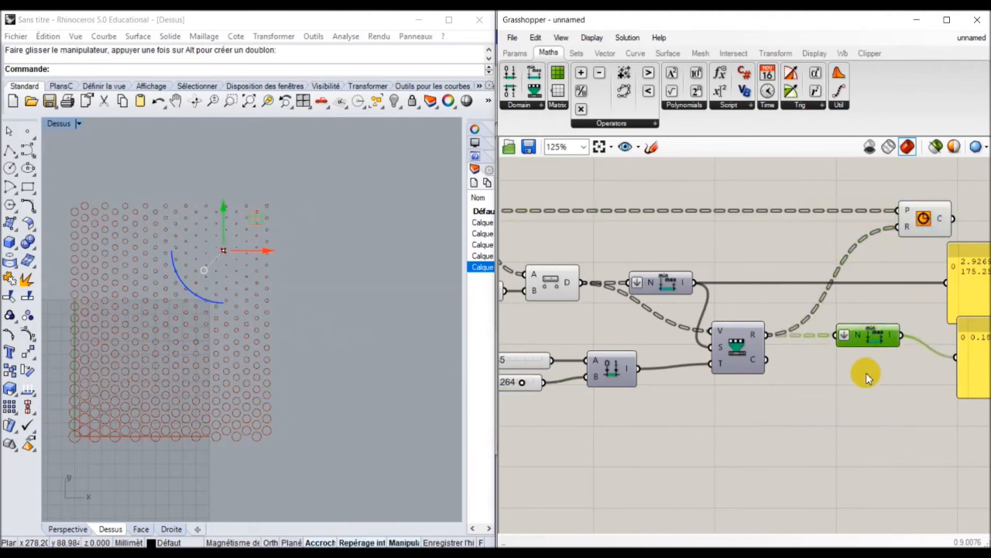
pyautogui.scroll(-1, 868, 377)
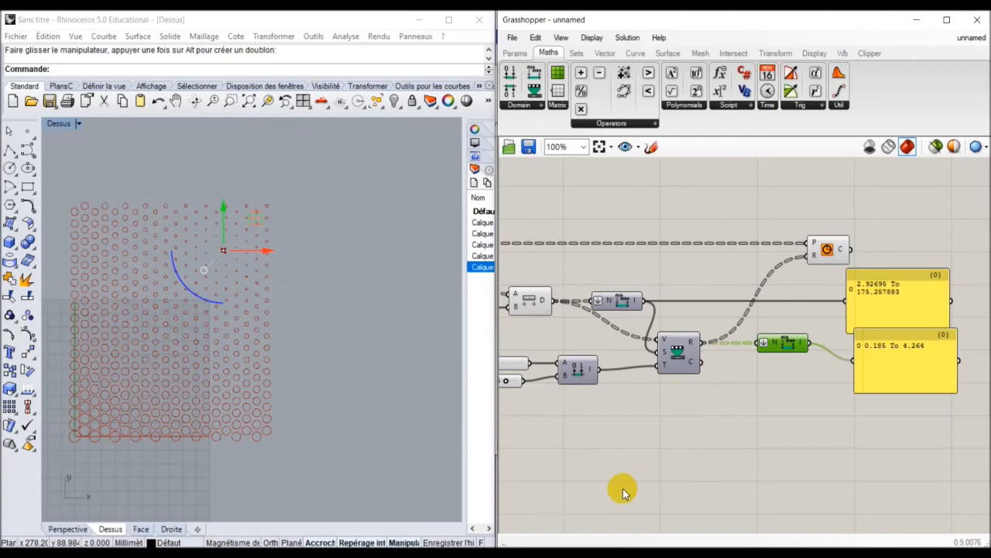